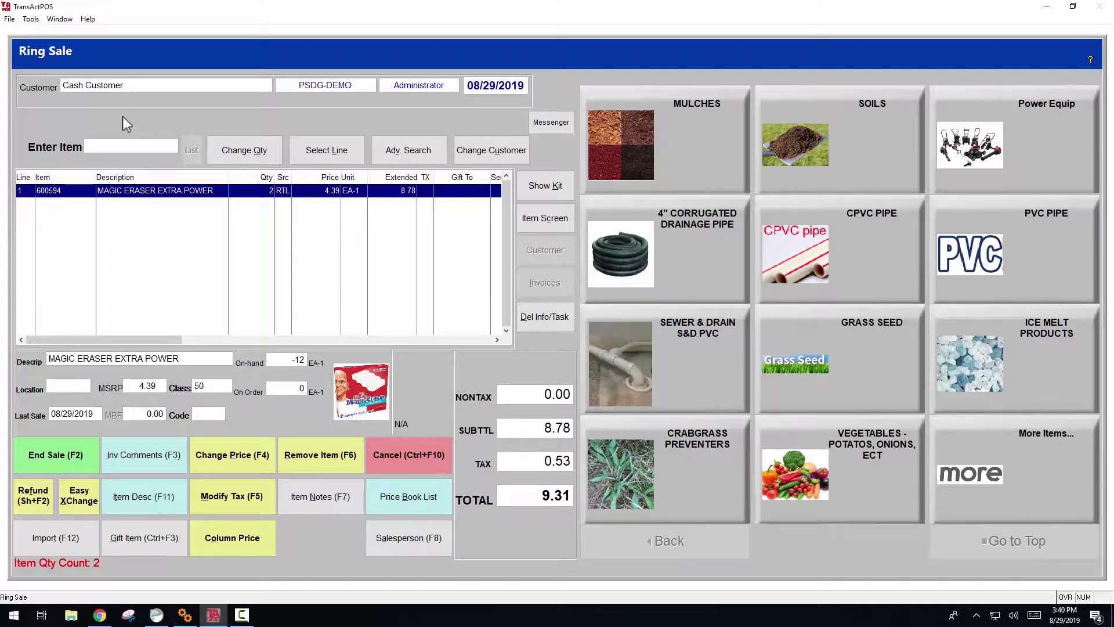
Add the 2 cu ft cypress mulch and pine 2 cu ft mulch to the sale
left_click(674, 126)
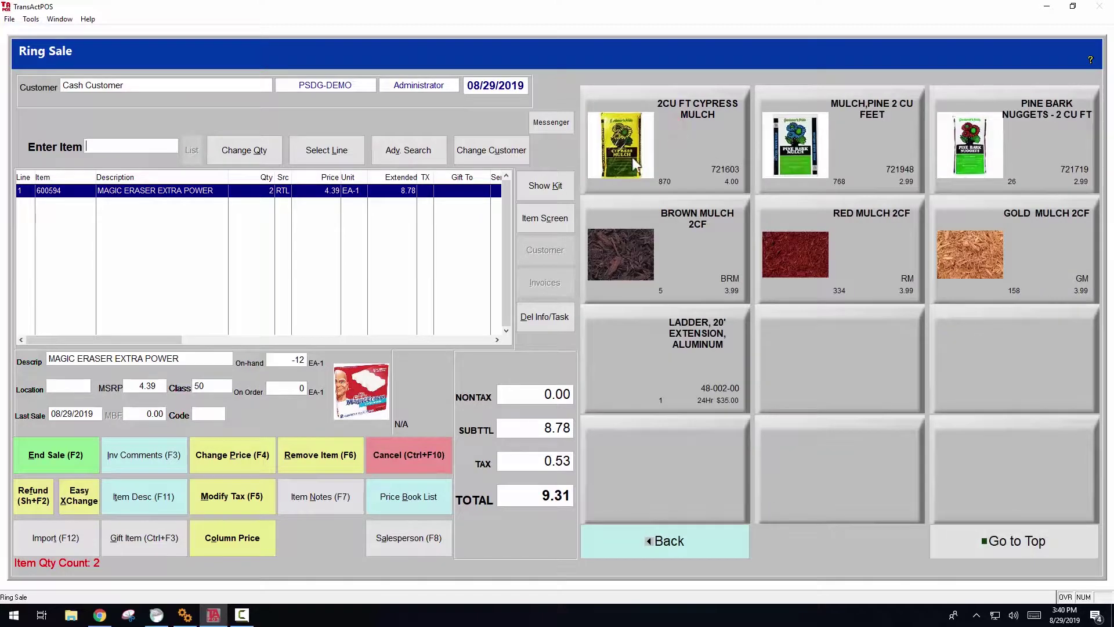
left_click(621, 153)
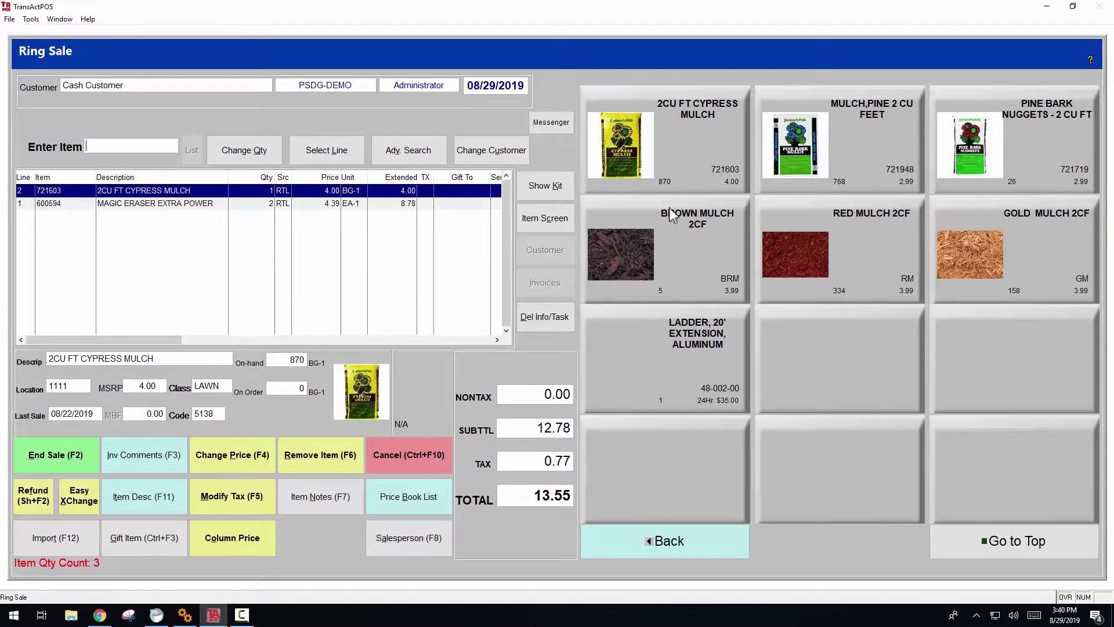
left_click(810, 154)
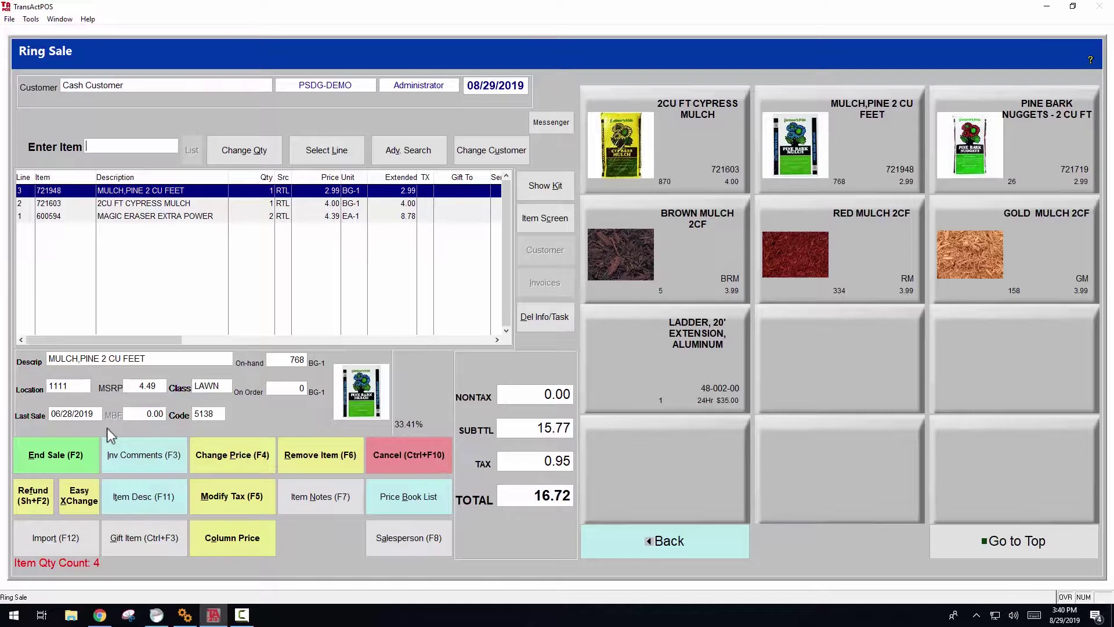
End the 16.72 sale and save it as an unprinted open invoice described 'Scott'
left_click(65, 459)
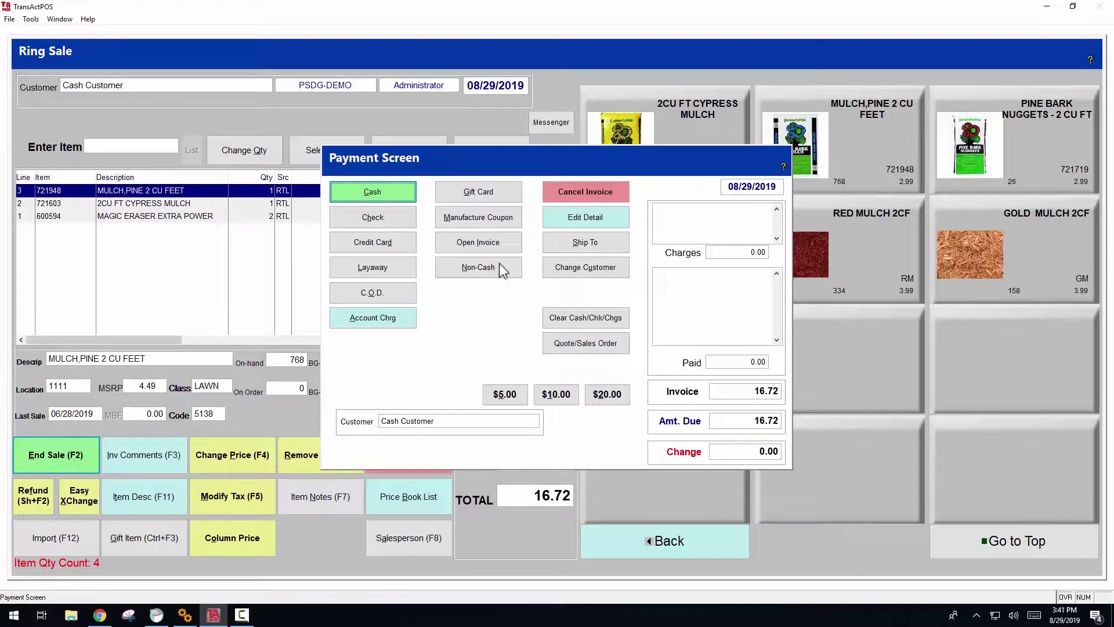
left_click(489, 248)
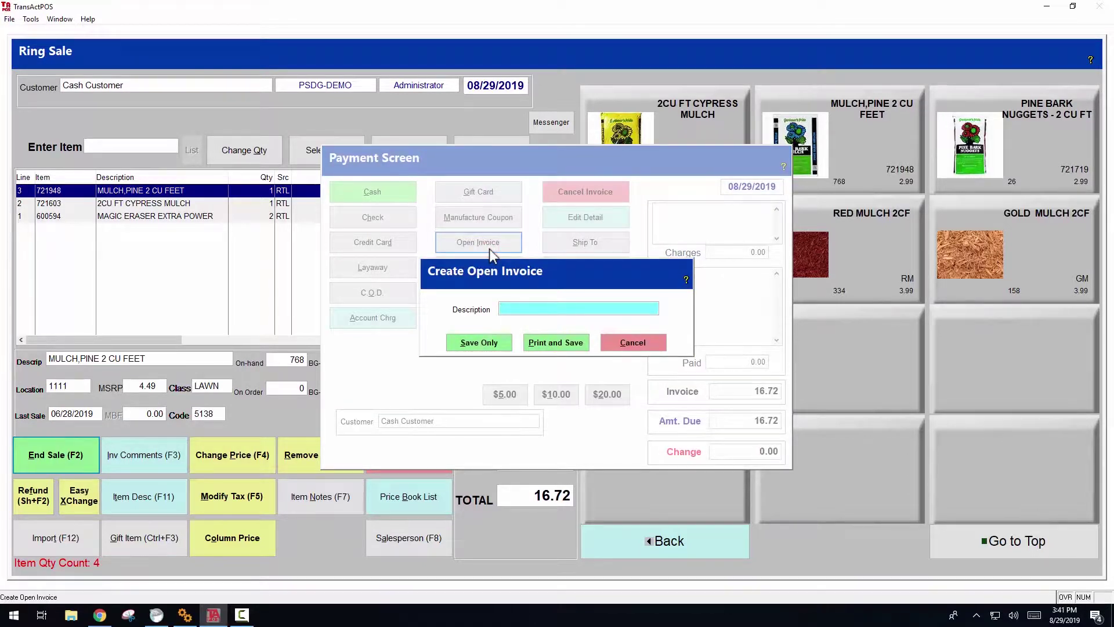
type("Scott")
left_click(487, 347)
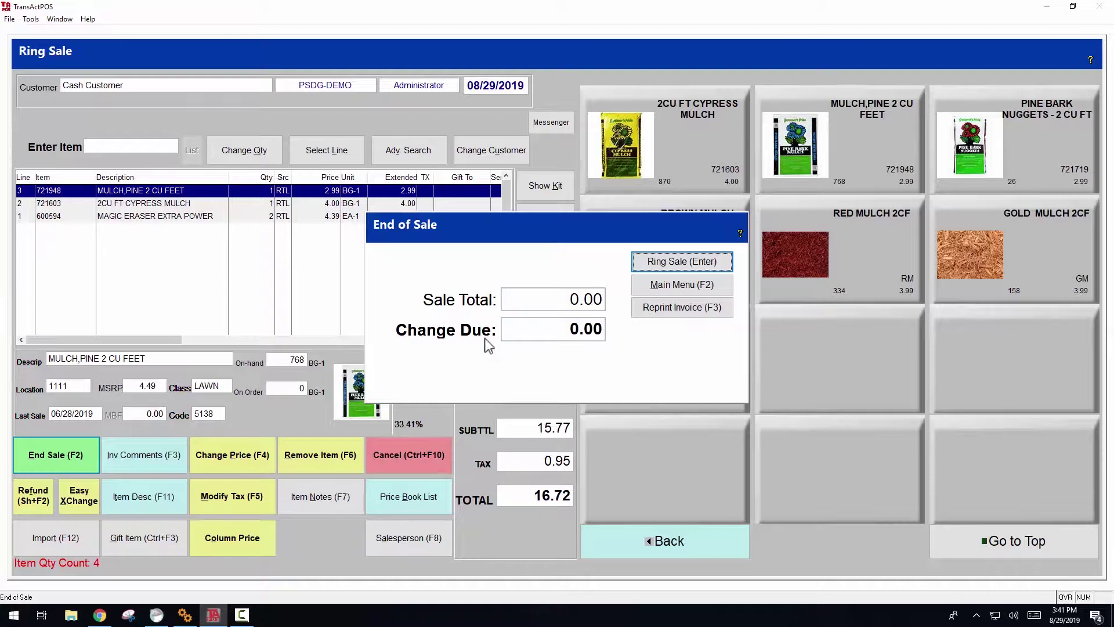
Dismiss the End of Sale summary to get a blank Cash Customer sale at 0.00
key("Return")
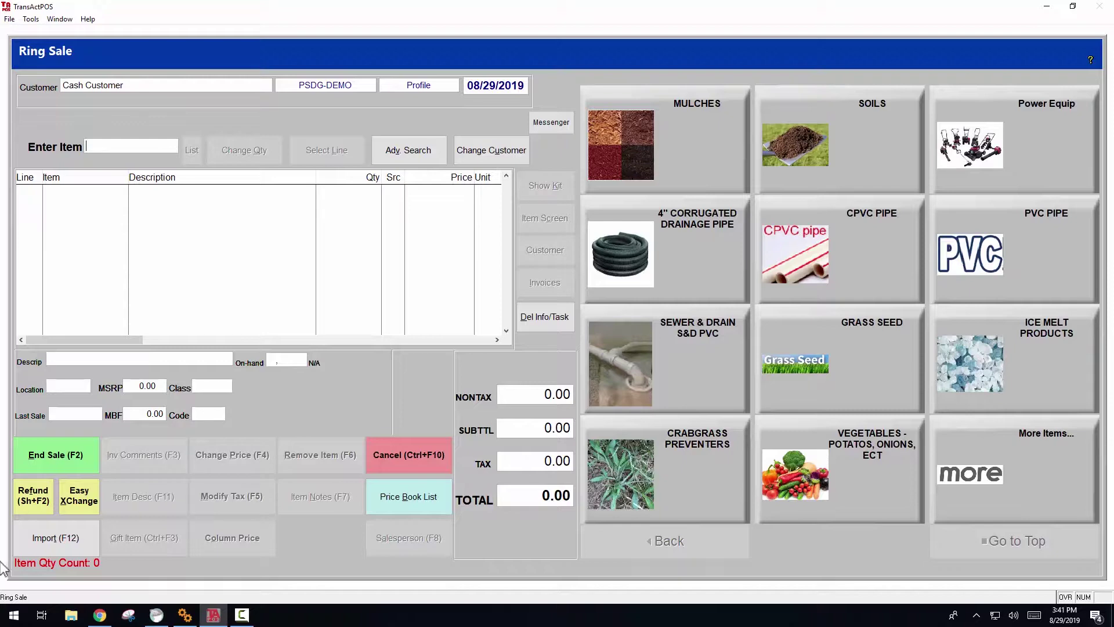
Import the 'Scott' open invoice, restoring the eraser and two mulch lines at 16.72
left_click(45, 544)
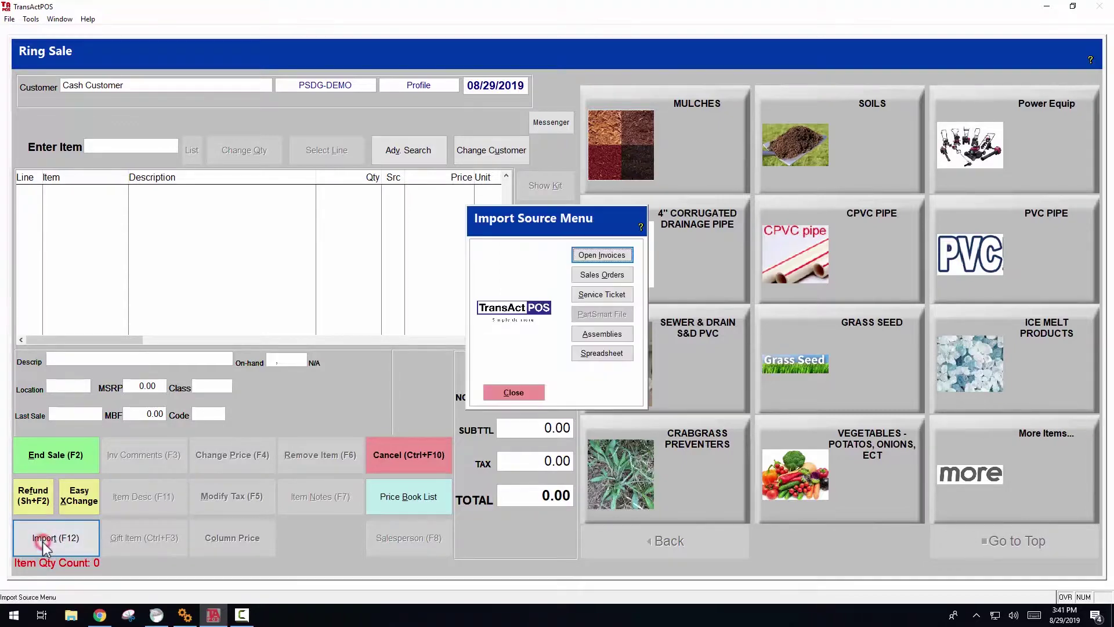
left_click(630, 256)
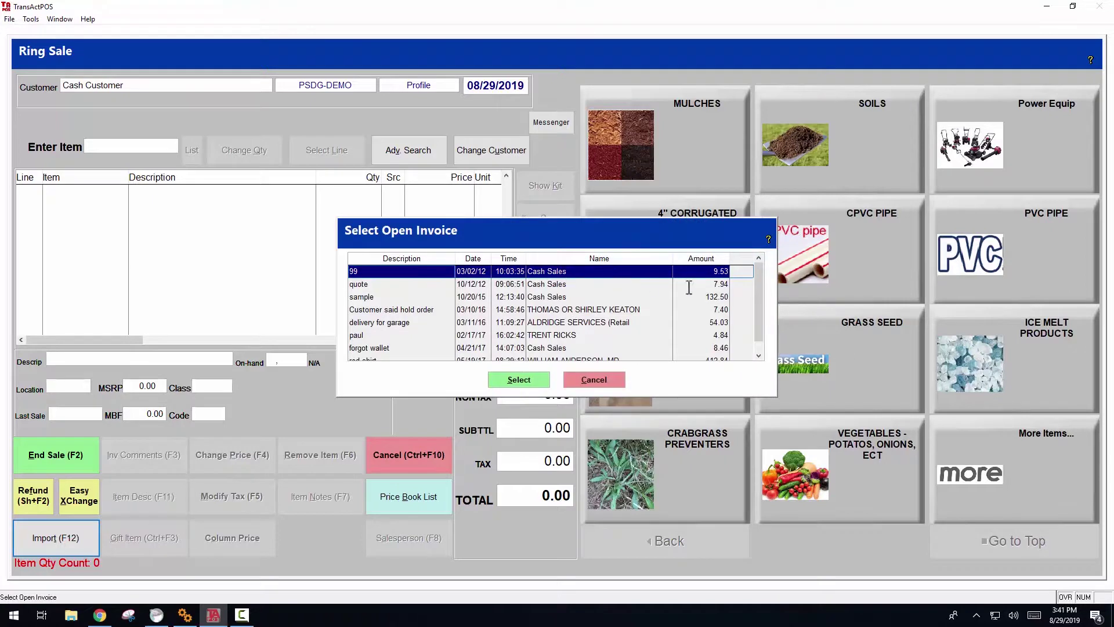
left_click_drag(757, 286, 757, 316)
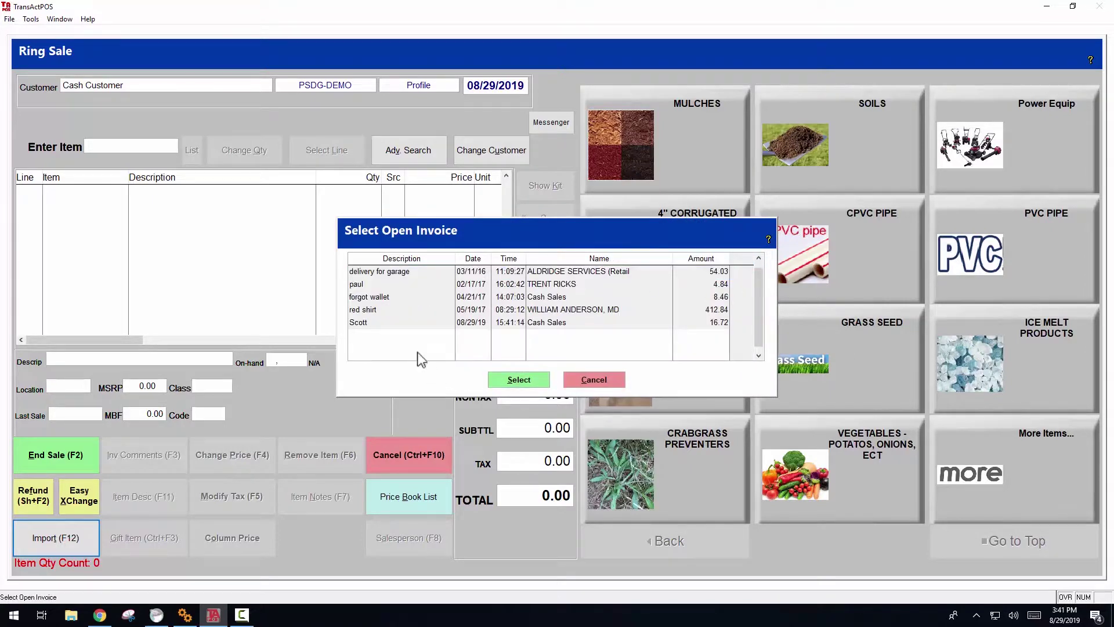
left_click(369, 324)
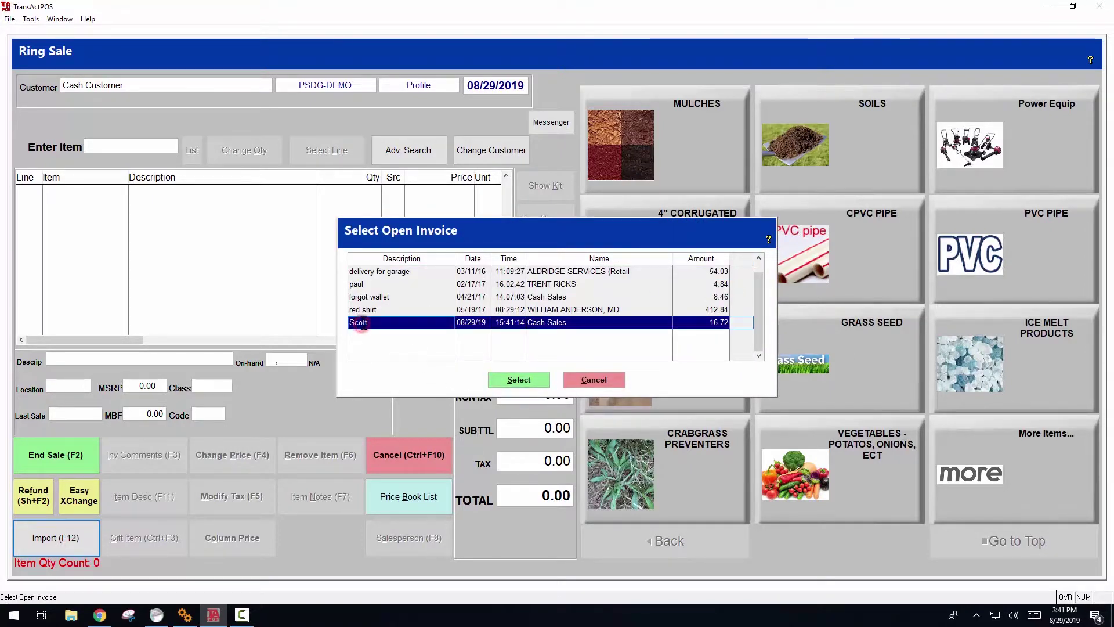
left_click(535, 389)
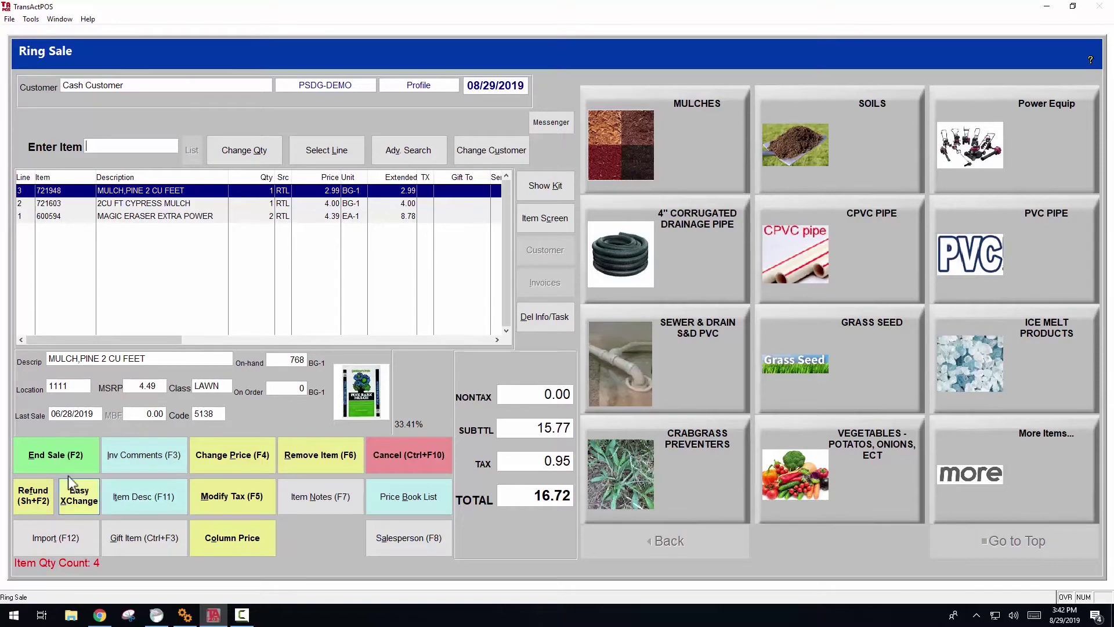
End the recalled sale to bring up the Payment Screen showing 16.72 due
left_click(50, 461)
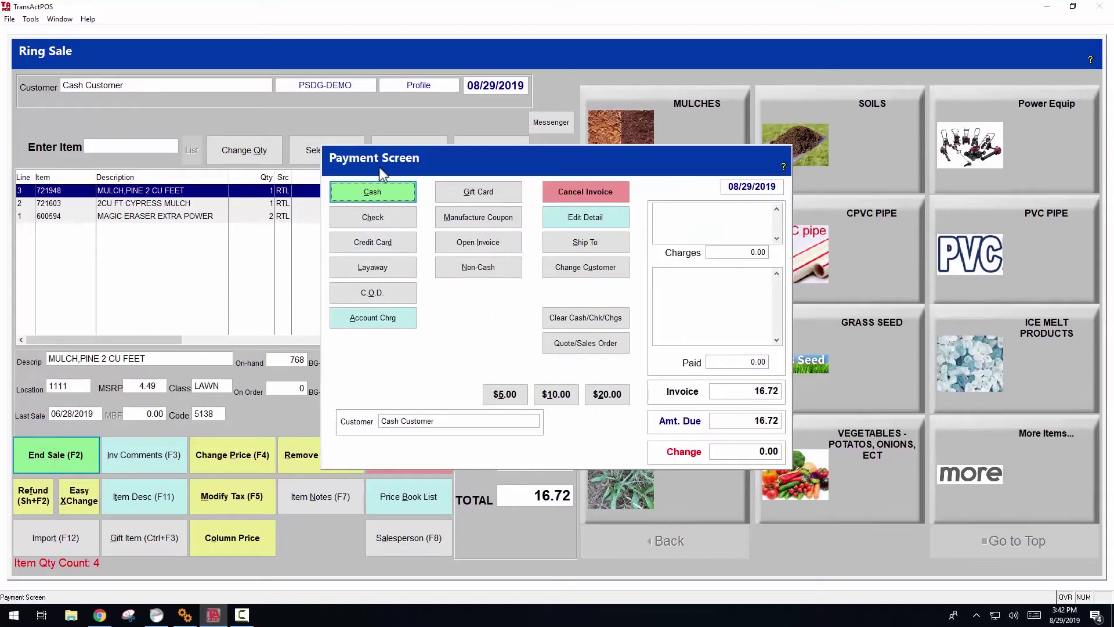